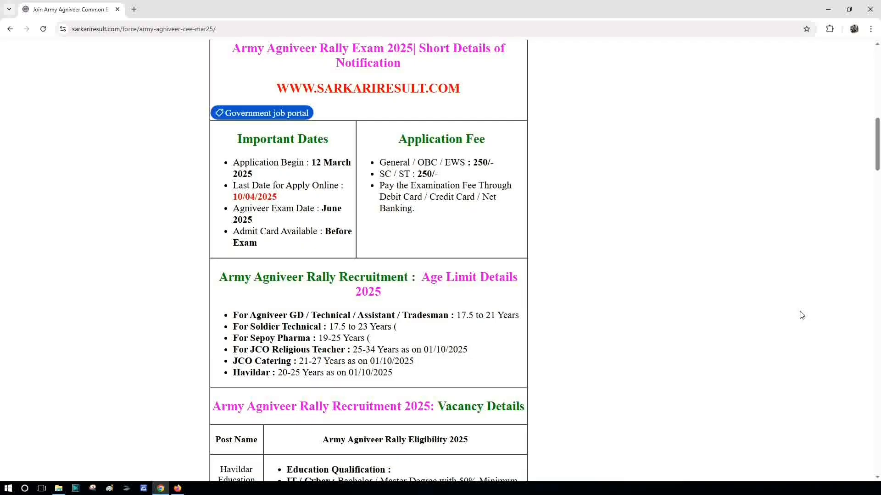
- Scroll through the Age Limit and Vacancy Details tables on Sarkari Result
scroll(801, 315, "down", 5)
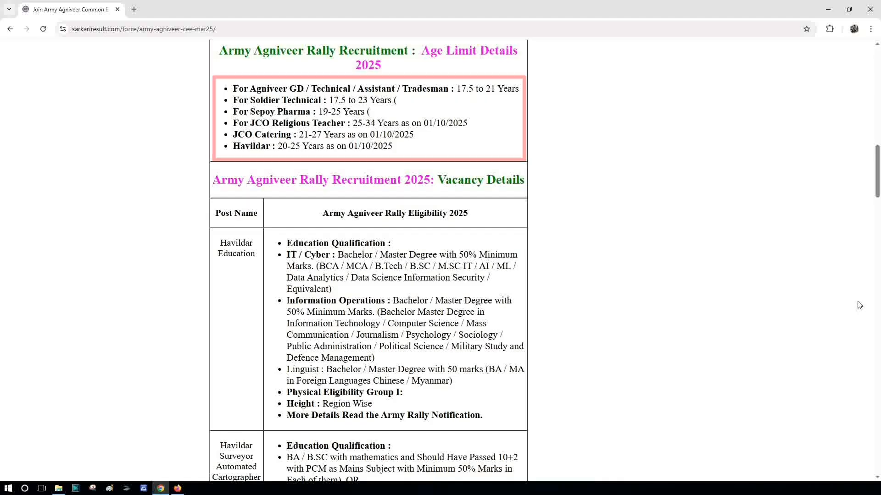
scroll(684, 353, "down", 3)
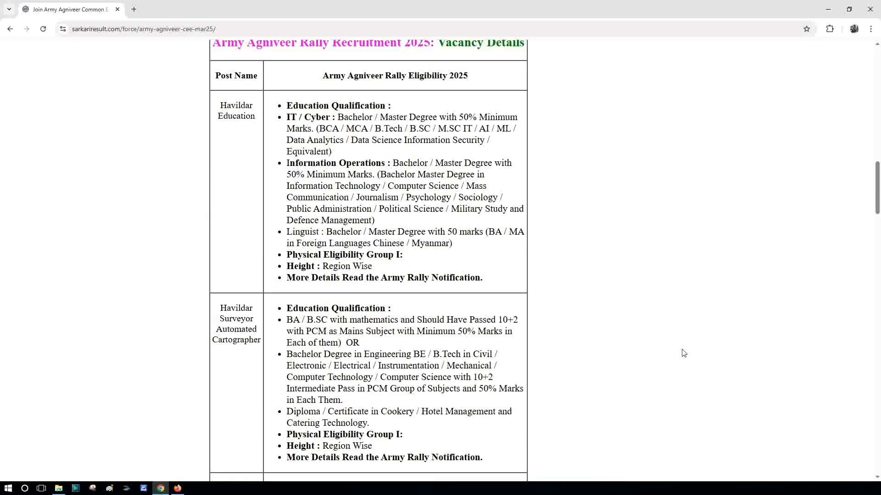
scroll(684, 353, "down", 12)
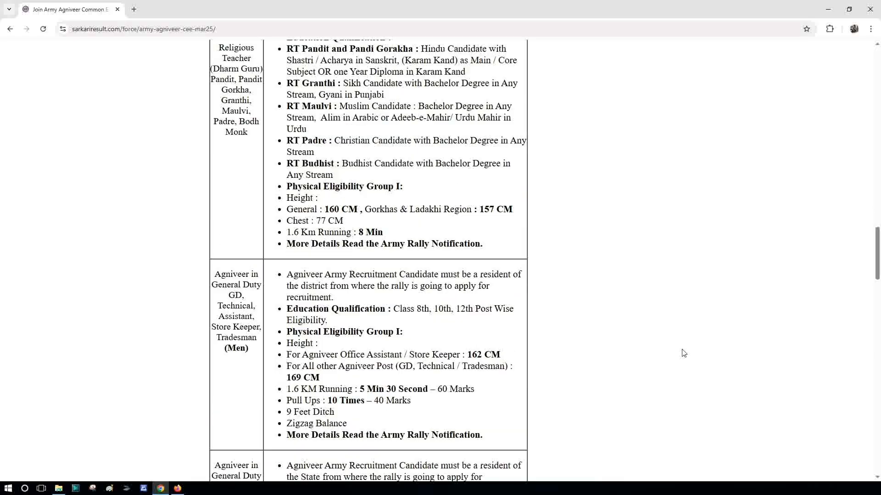
scroll(683, 353, "up", 1)
scroll(683, 354, "down", 5)
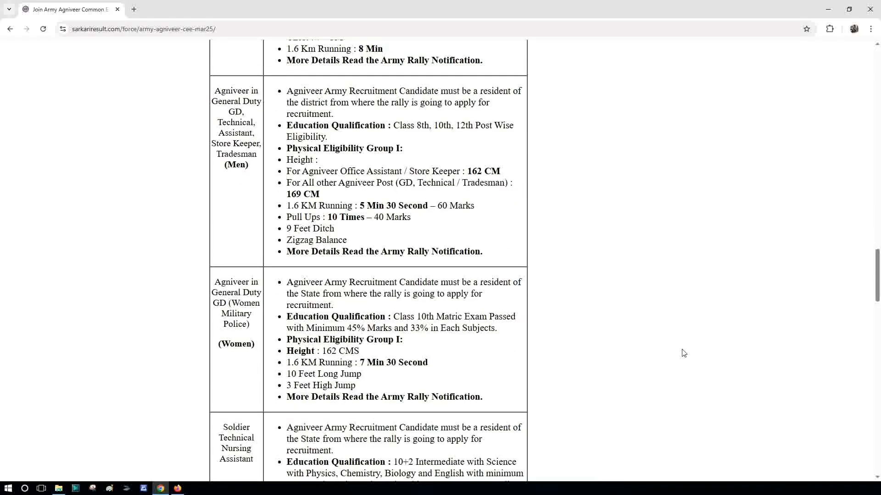
scroll(683, 353, "down", 4)
scroll(683, 353, "down", 4)
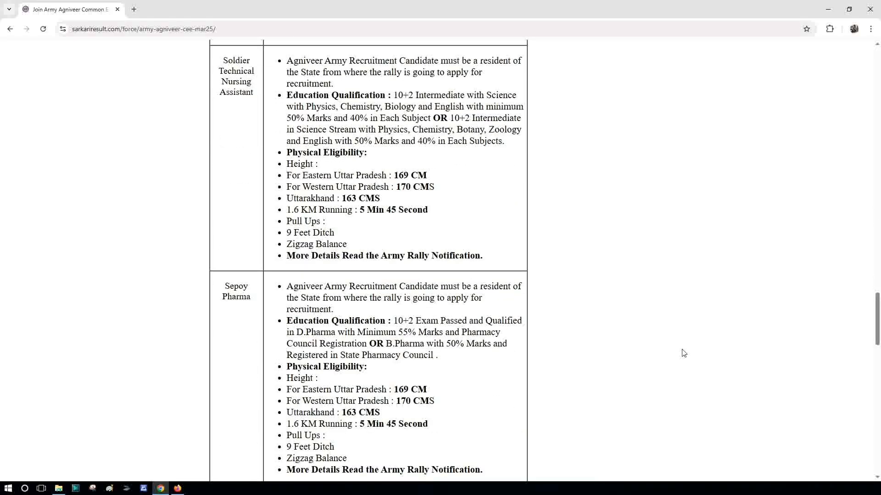
scroll(684, 353, "down", 4)
scroll(684, 353, "down", 4)
scroll(683, 353, "down", 4)
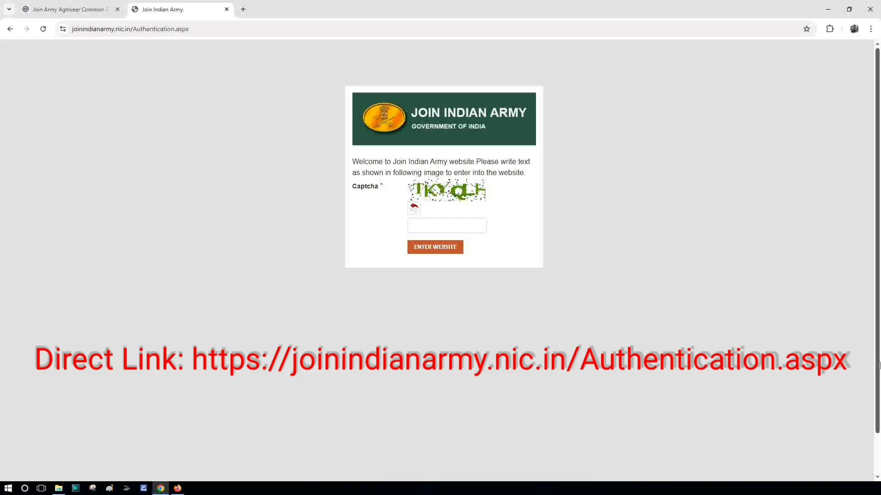
- Enter the captcha characters shown in the image and submit them with ENTER WEBSITE
left_click(424, 226)
type("TK")
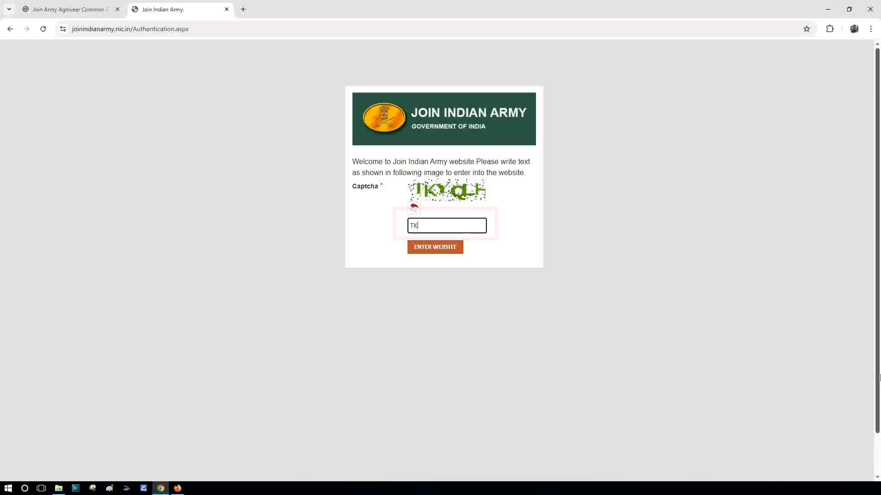
type("YQLF")
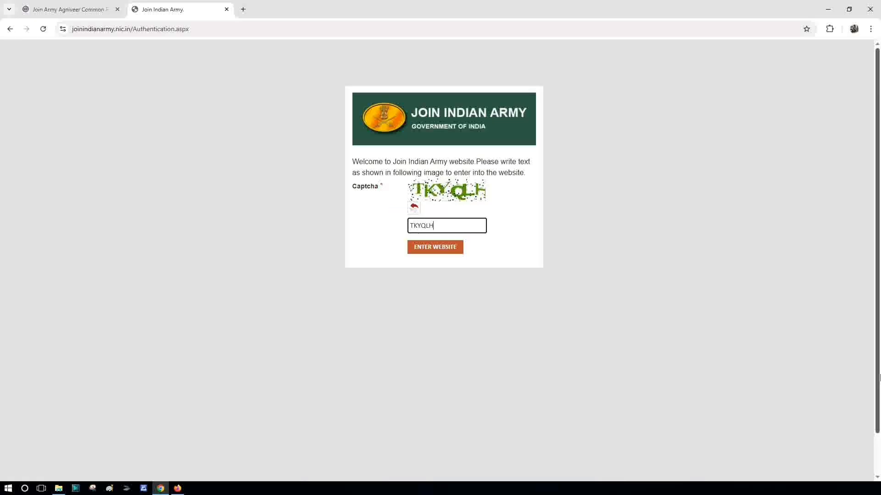
left_click(434, 248)
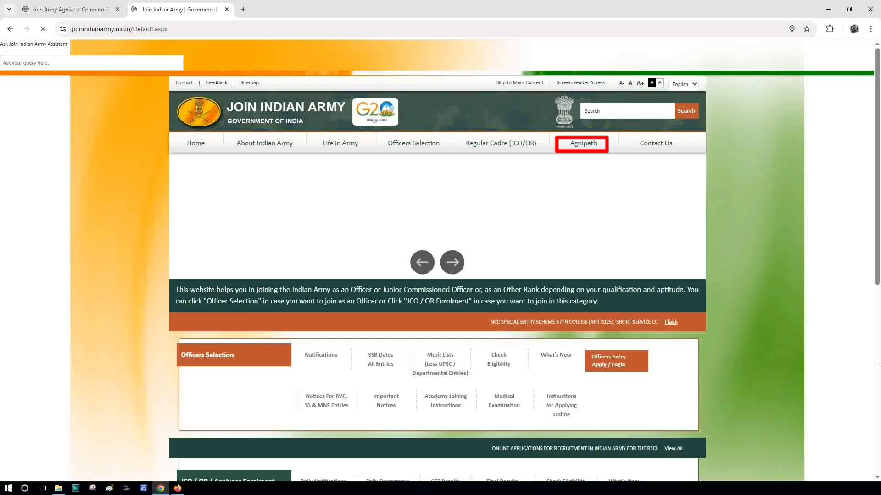
- From the Agnipath section, start the Apply Online eligibility check
mouse_move(583, 144)
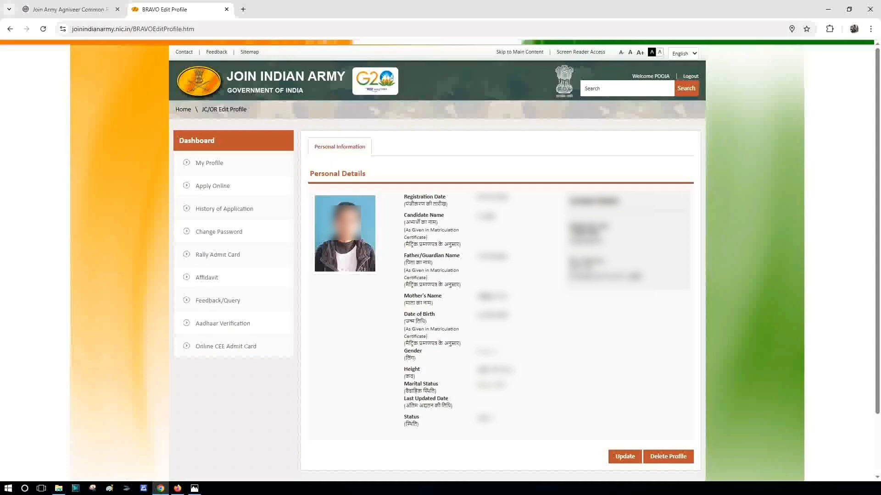
left_click(219, 195)
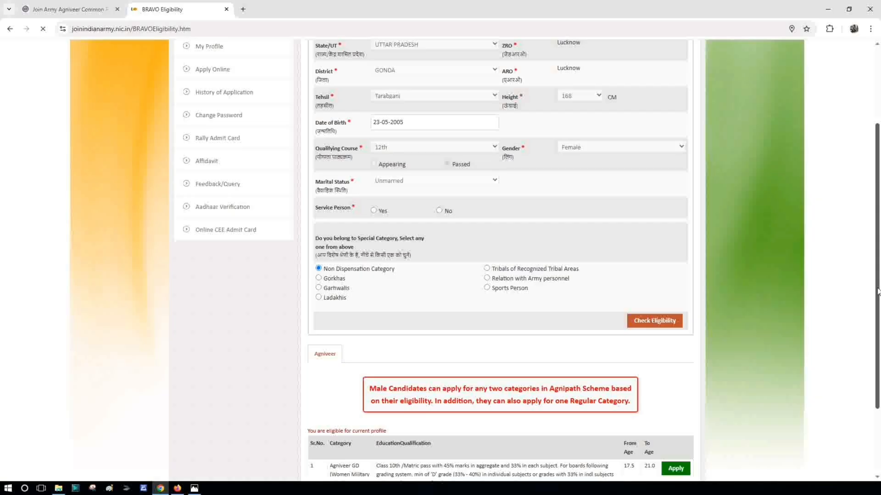
- Answer No to Service Person and apply for Agniveer GD (Women Military Police)
scroll(877, 292, "down", 3)
scroll(766, 231, "up", 1)
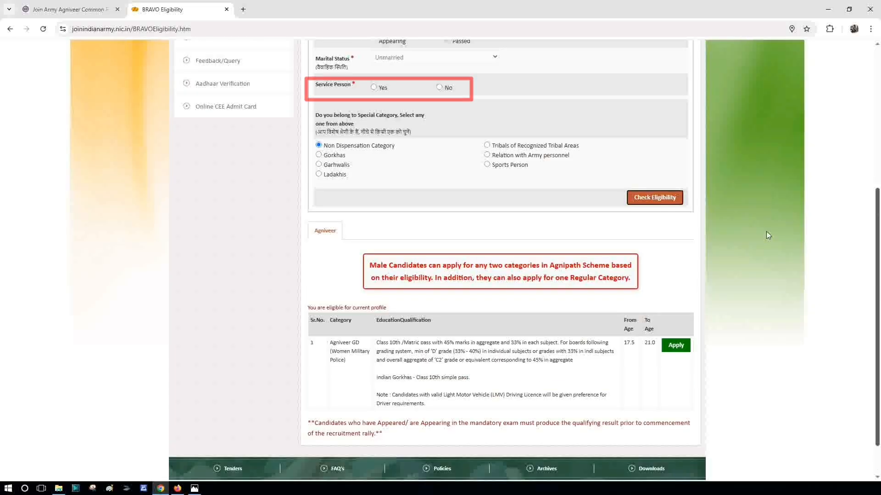
left_click(439, 87)
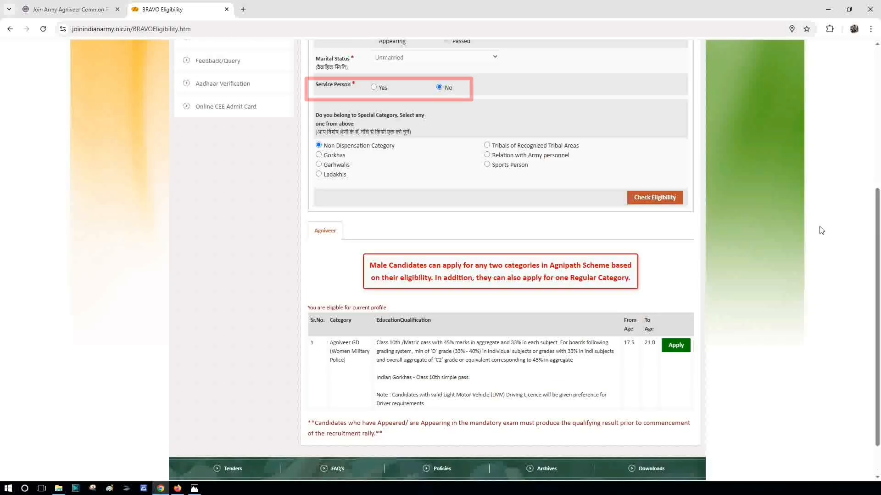
left_click(676, 346)
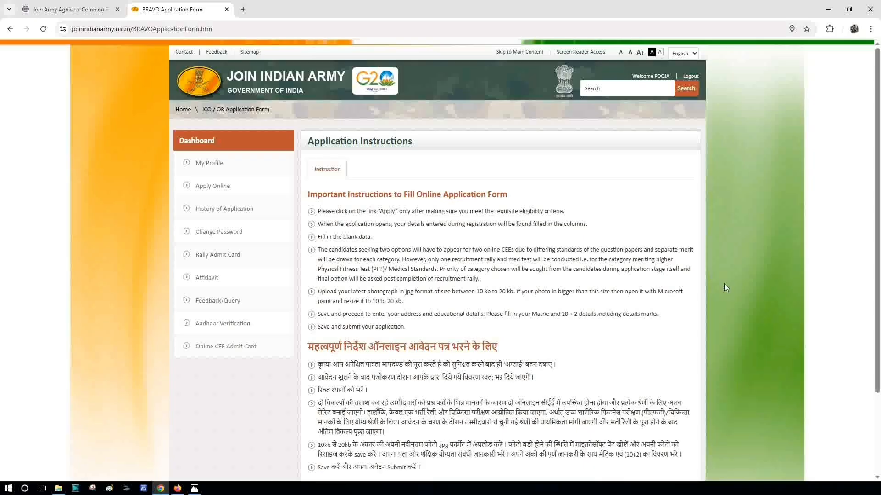
- Keep Hindu as the religion and review the Class options on Personal Information
scroll(724, 283, "down", 3)
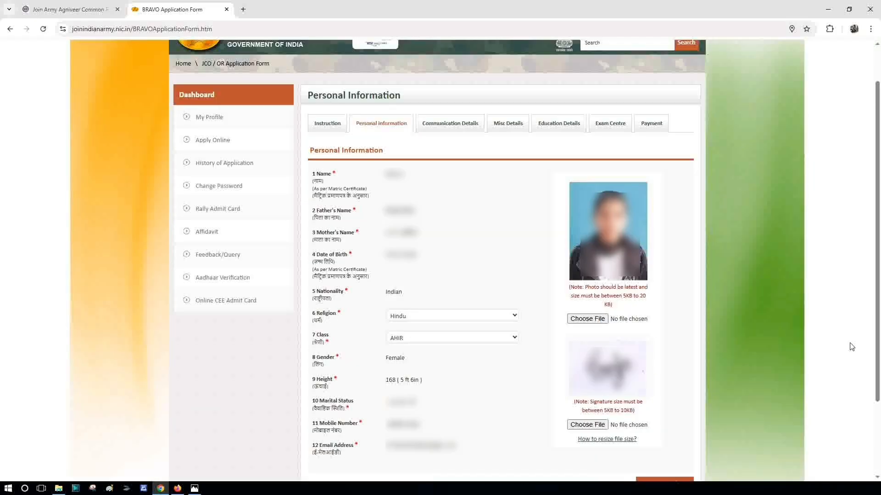
left_click(413, 317)
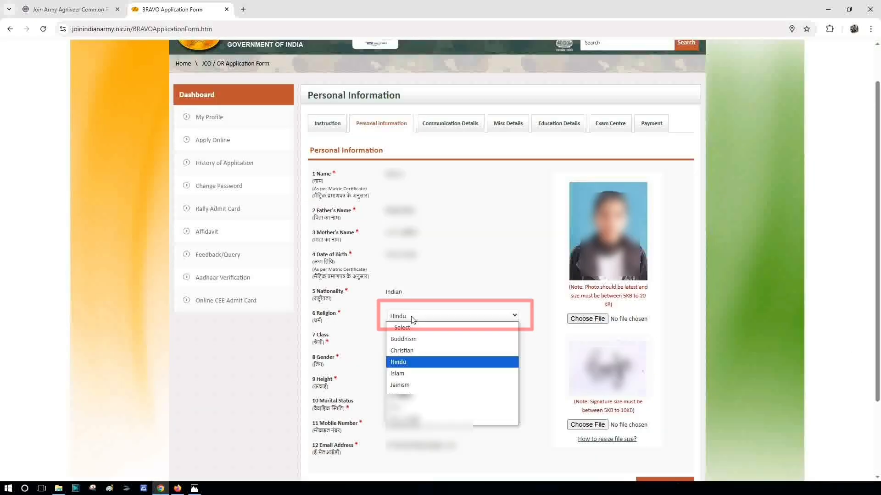
left_click(413, 361)
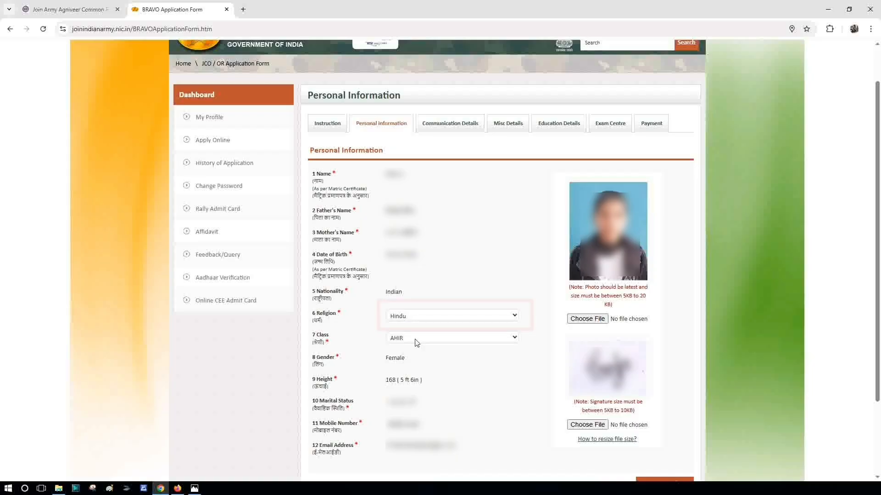
left_click(417, 340)
scroll(452, 216, "down", 5)
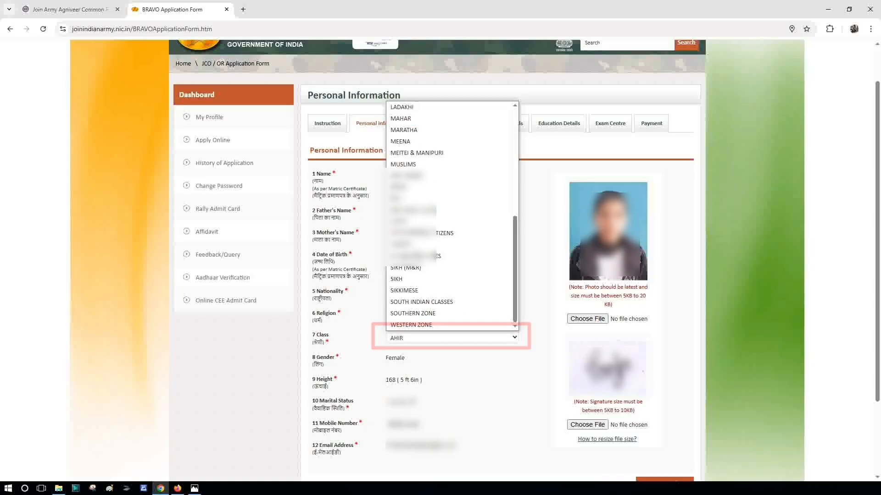
scroll(460, 294, "up", 5)
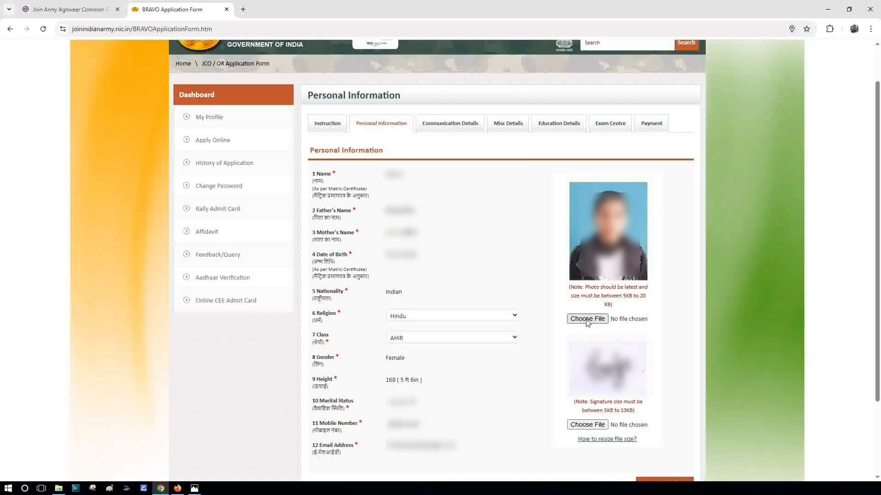
- Attach the signature image, skipping the photograph change, and save Personal Information
left_click(587, 320)
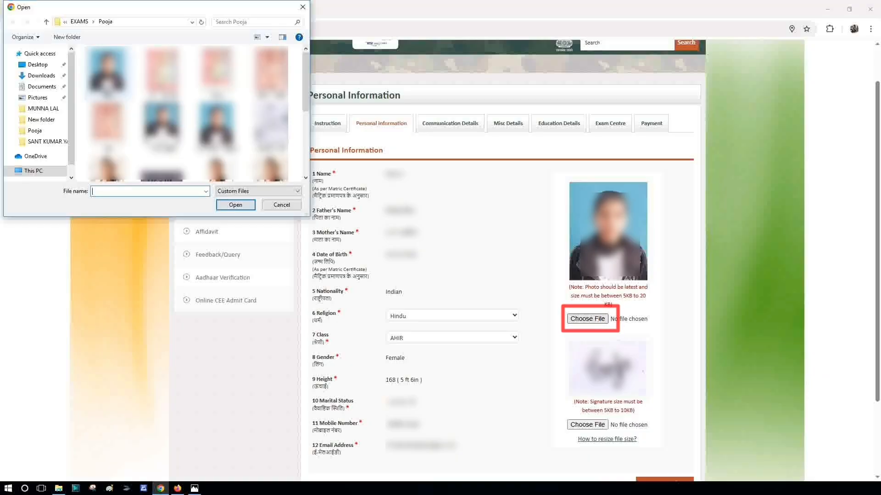
left_click(290, 207)
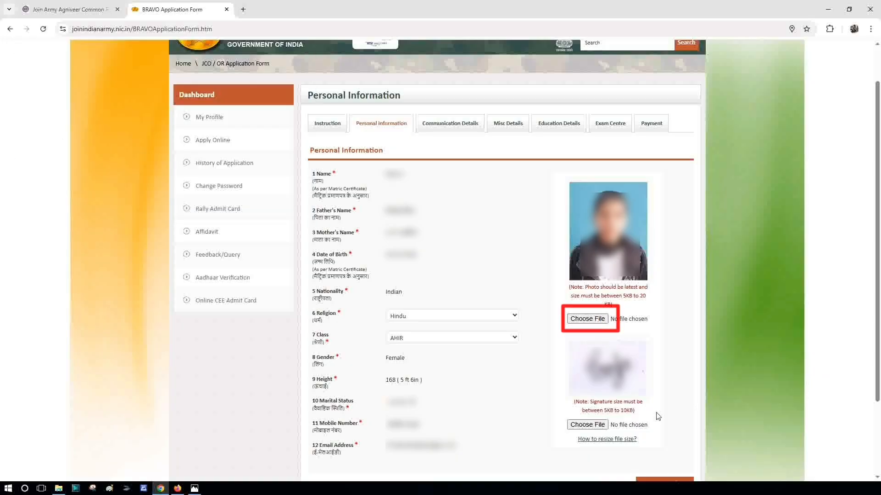
left_click(623, 430)
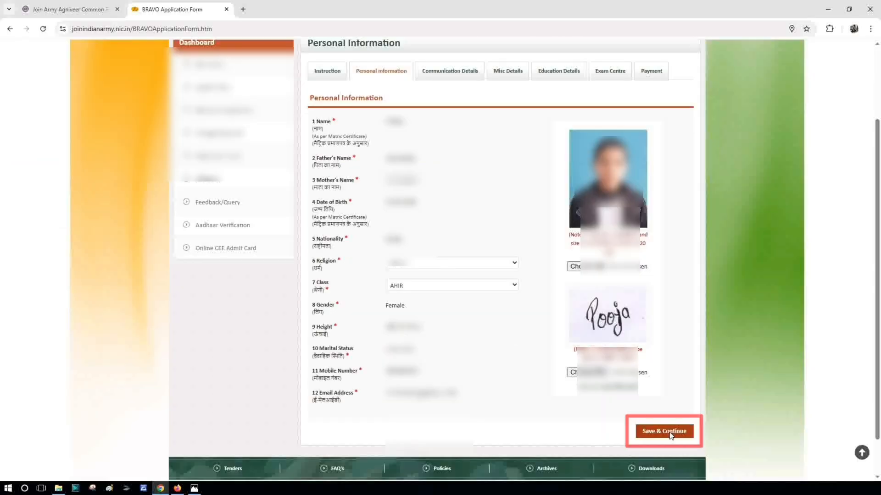
left_click(665, 432)
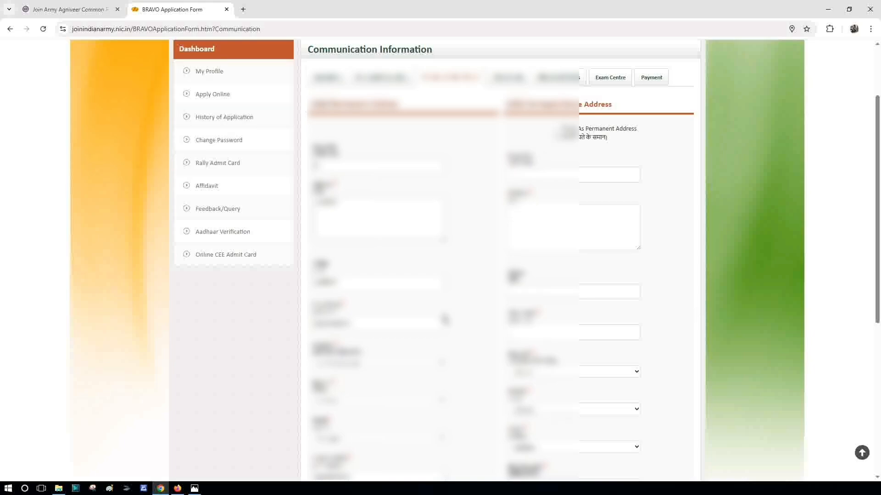
- Review the Communication Details form and save it
scroll(445, 319, "down", 1)
scroll(444, 319, "down", 2)
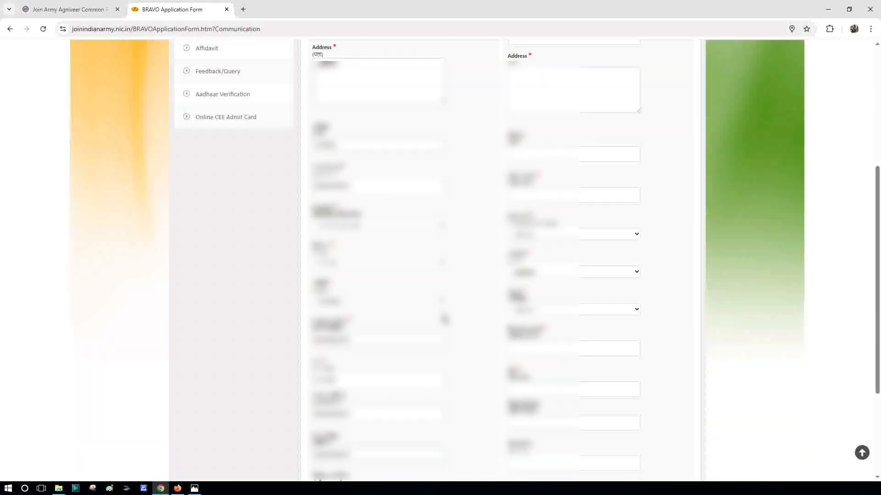
scroll(444, 319, "down", 2)
scroll(444, 320, "up", 1)
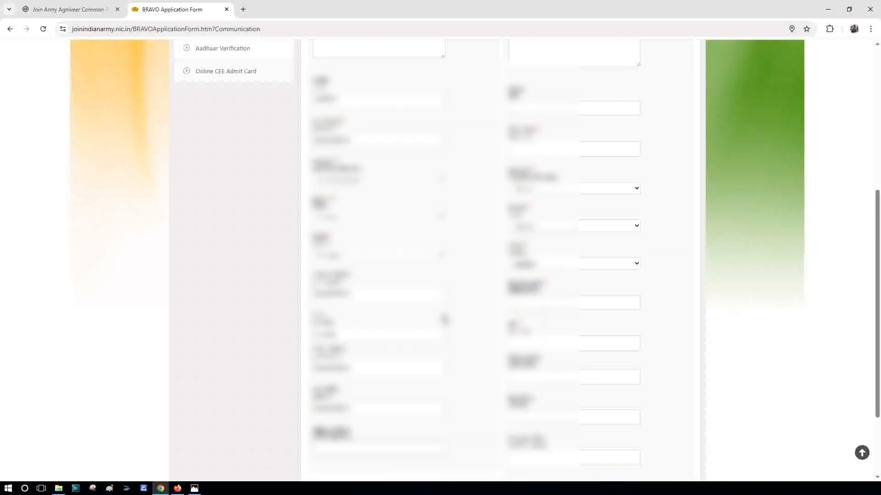
scroll(444, 320, "up", 4)
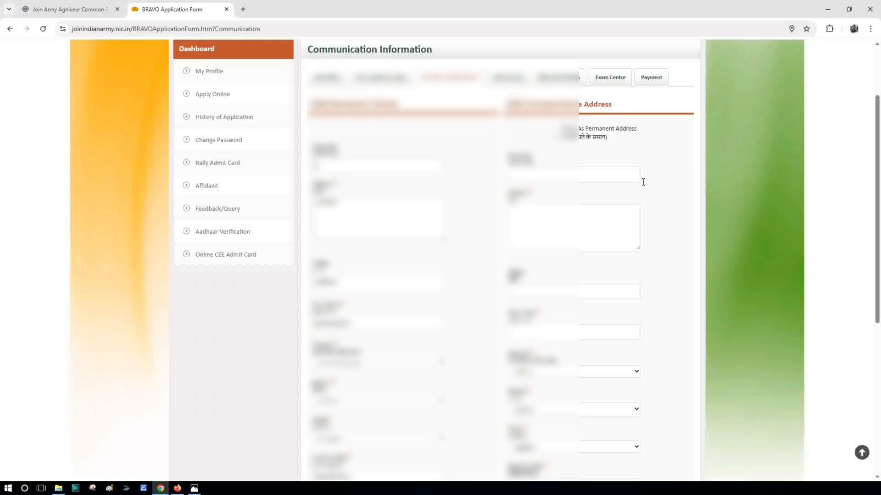
scroll(643, 182, "down", 6)
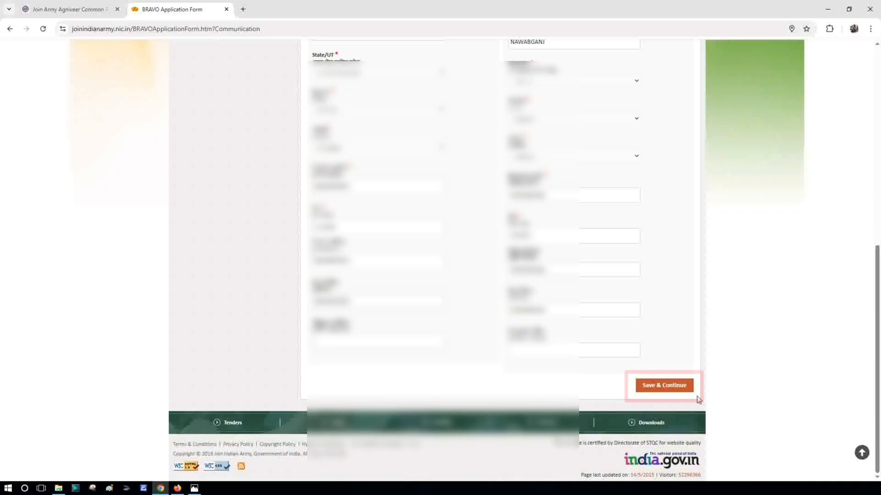
left_click(688, 390)
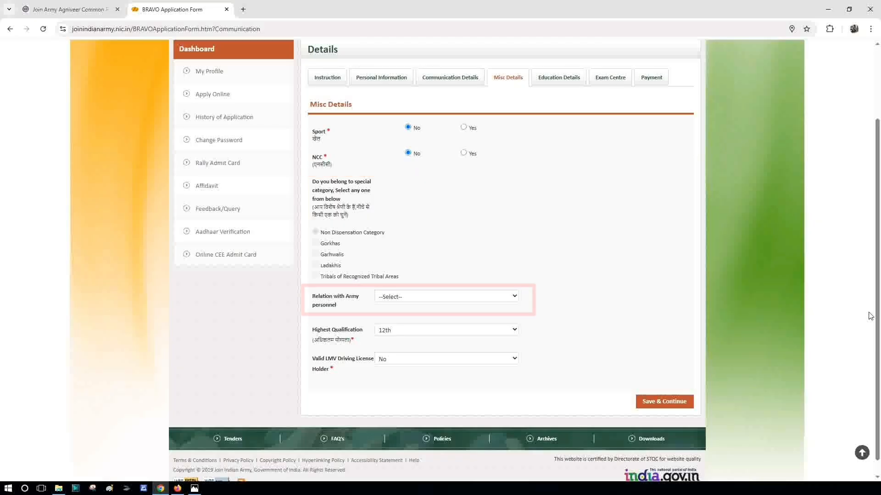
- Leave Relation unselected, keep Highest Qualification 12th and LMV Licence No, then save
left_click(399, 301)
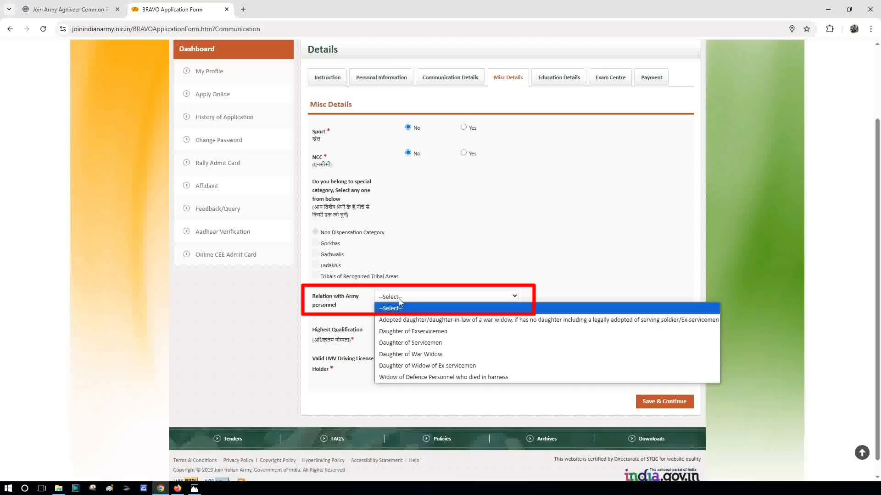
left_click(398, 299)
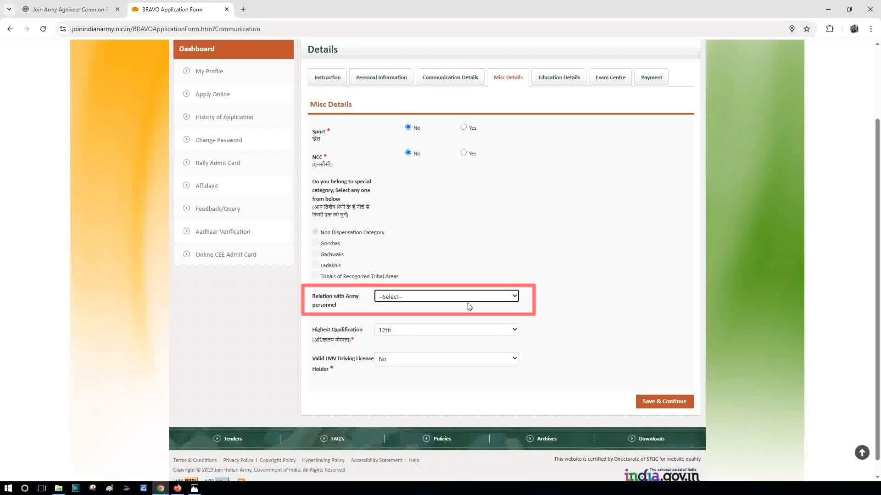
left_click(505, 333)
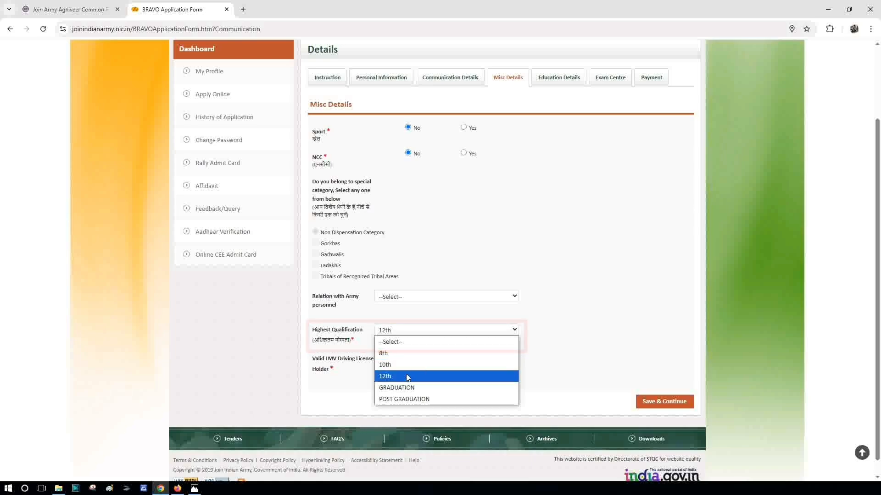
left_click(490, 377)
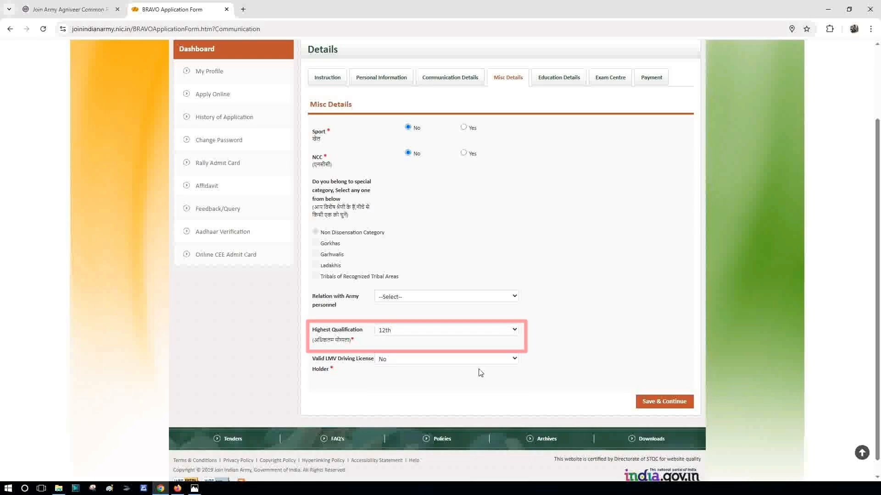
left_click(418, 362)
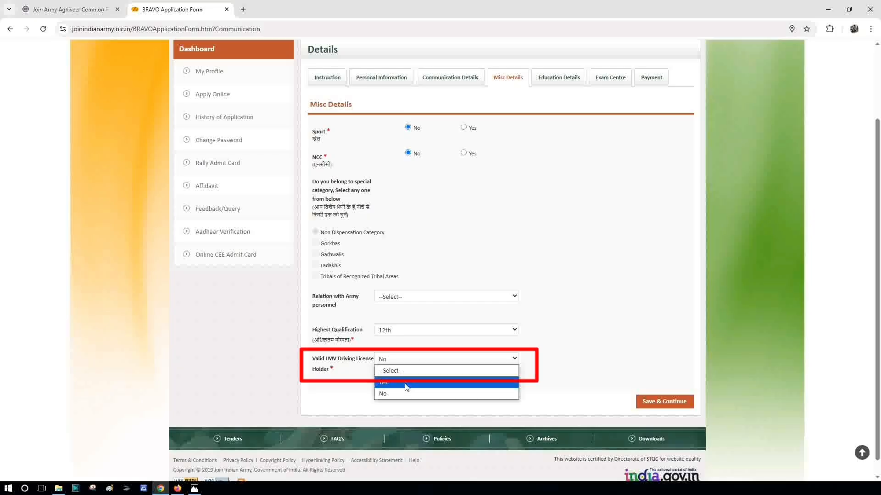
left_click(561, 381)
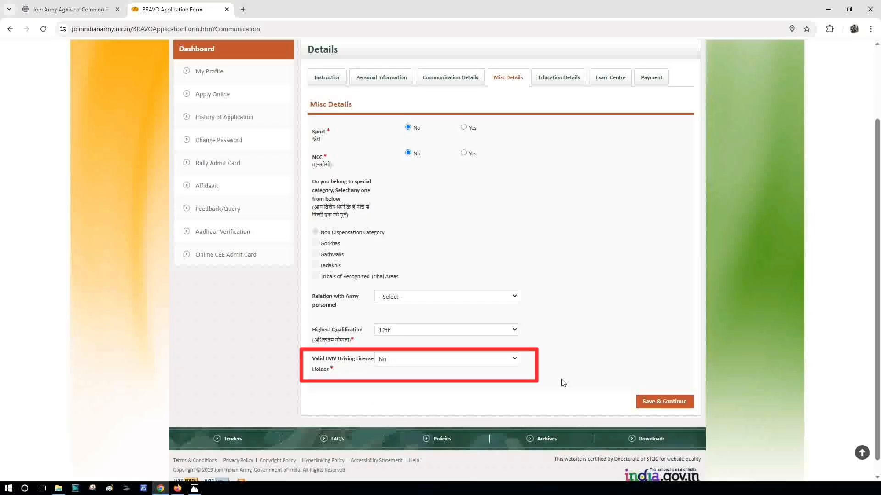
left_click(663, 403)
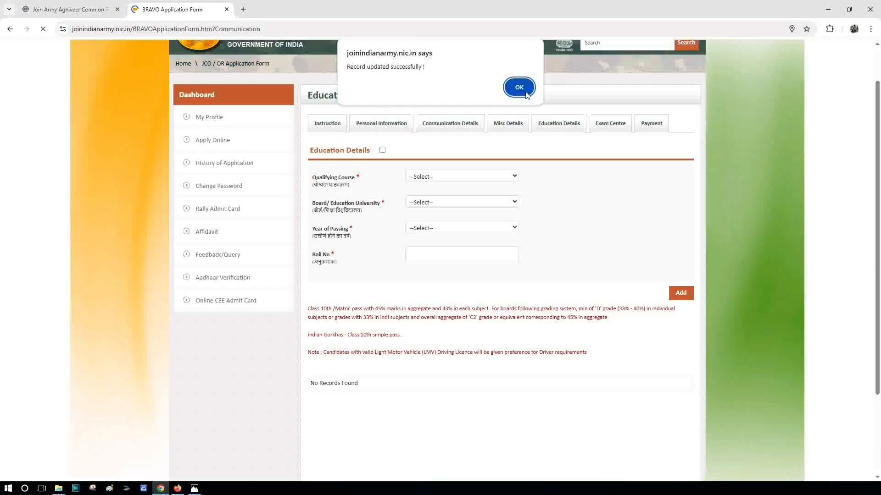
- Dismiss the update confirmation and tick Education Details to enable entry
left_click(518, 88)
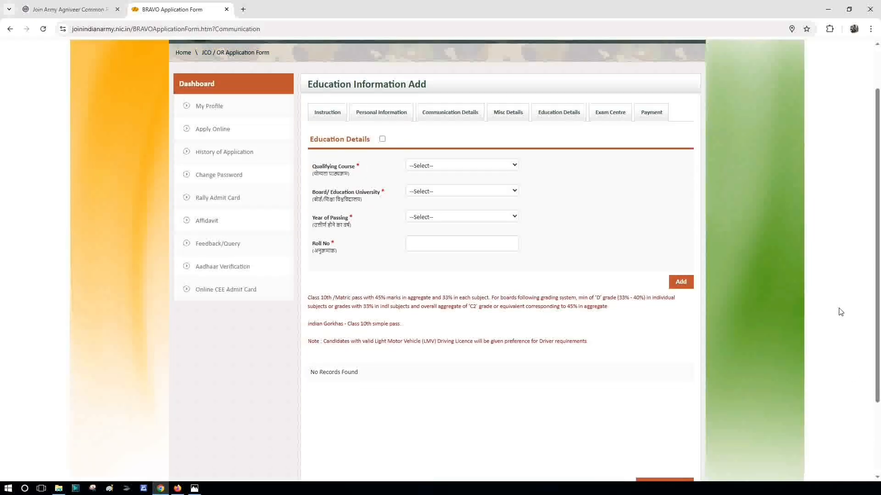
scroll(841, 311, "down", 1)
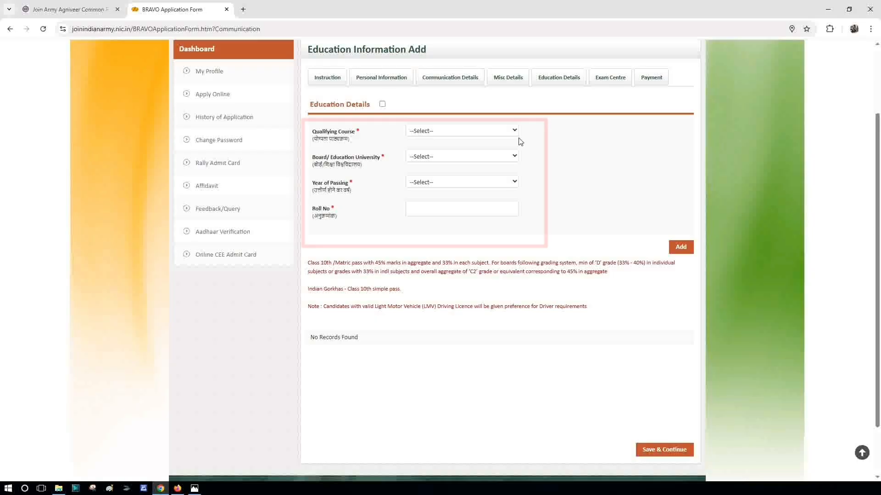
left_click(433, 132)
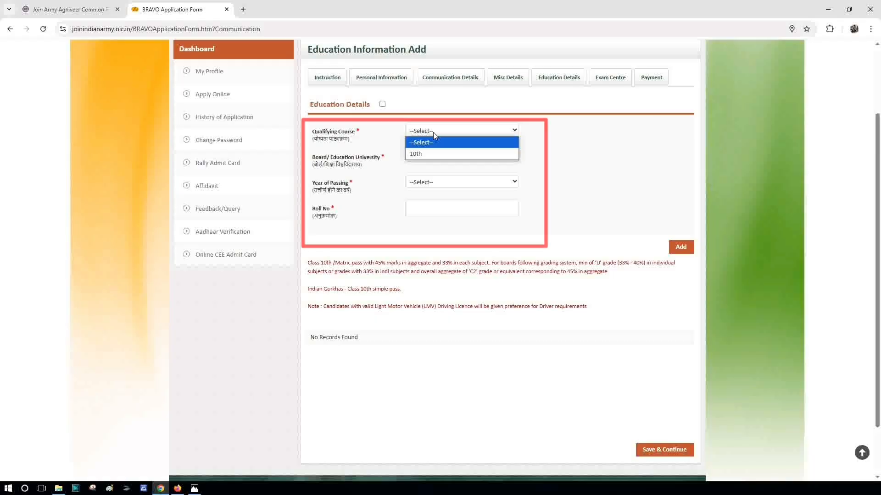
left_click(433, 132)
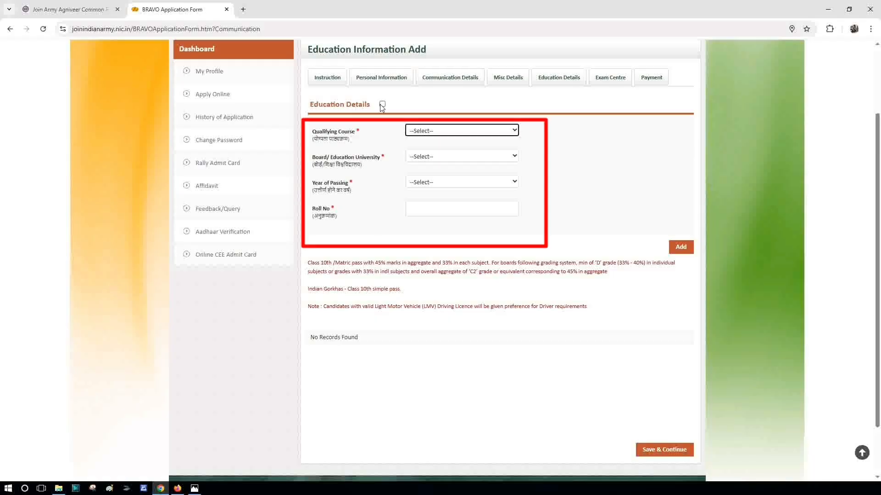
left_click(382, 104)
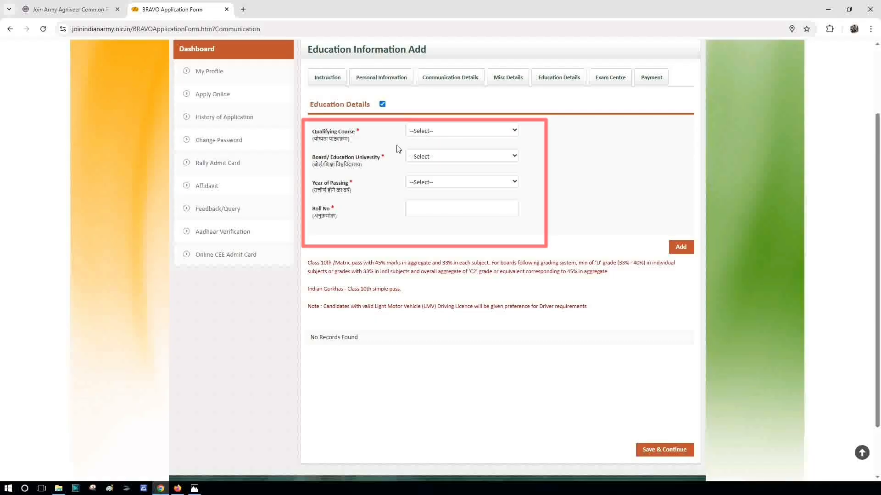
- Select course 10th, board STATE BOARD, passing year 2021, and enter the roll number
left_click(425, 132)
left_click(439, 154)
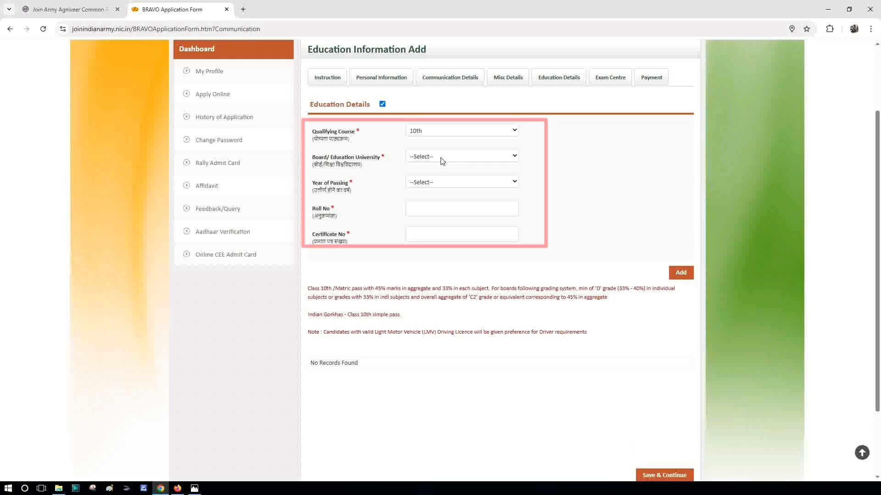
left_click(442, 157)
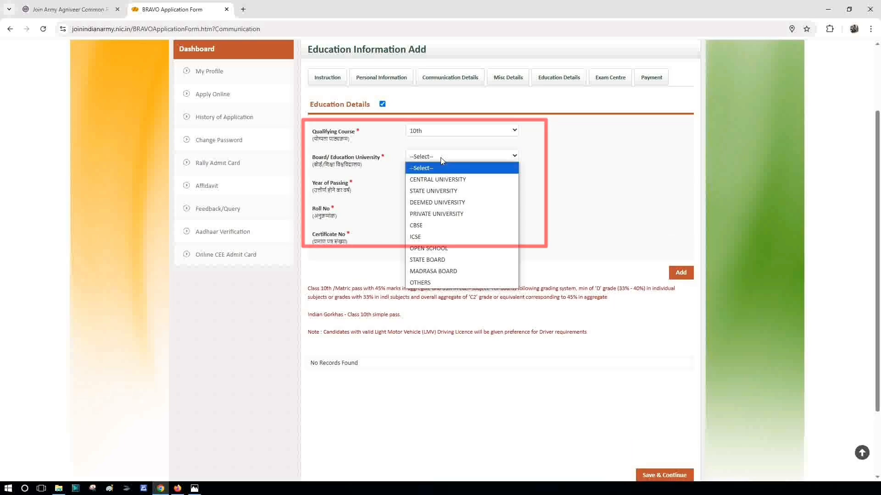
left_click(429, 259)
left_click(426, 182)
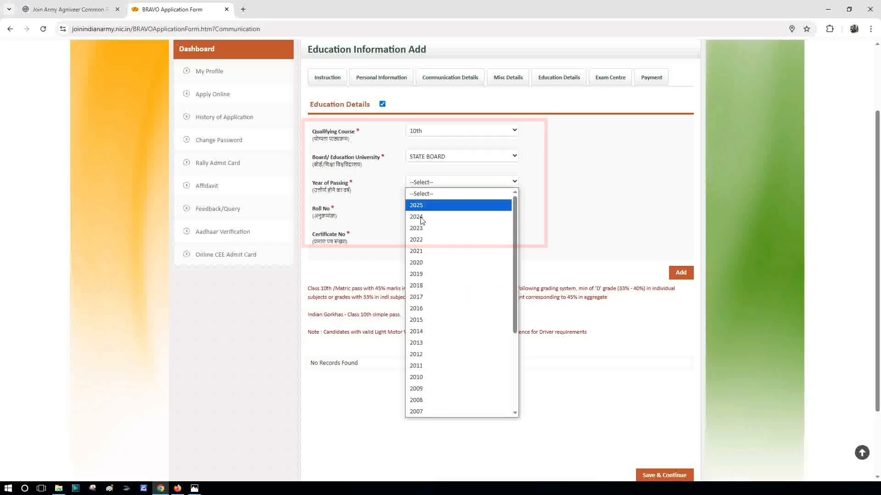
left_click(421, 251)
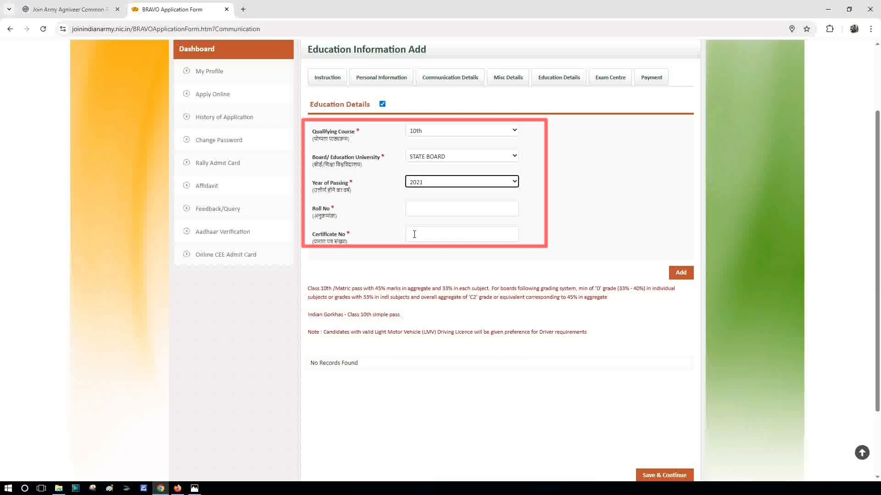
left_click(426, 209)
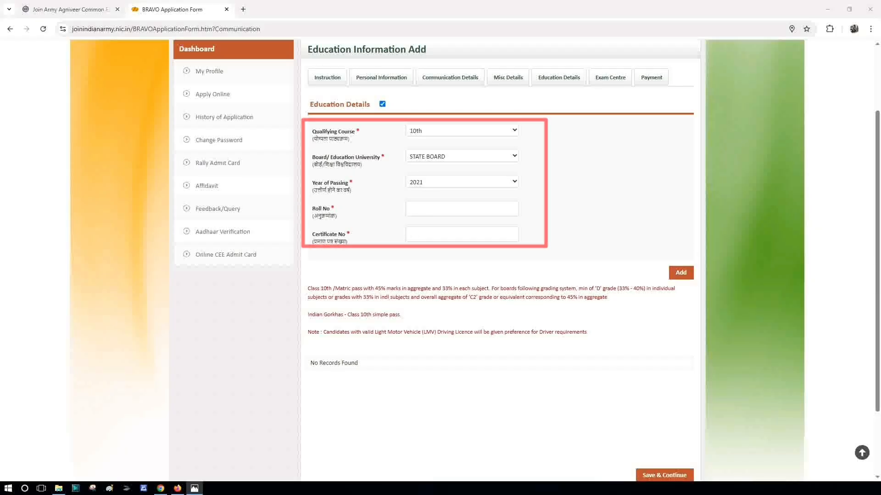
left_click(414, 209)
type("2125")
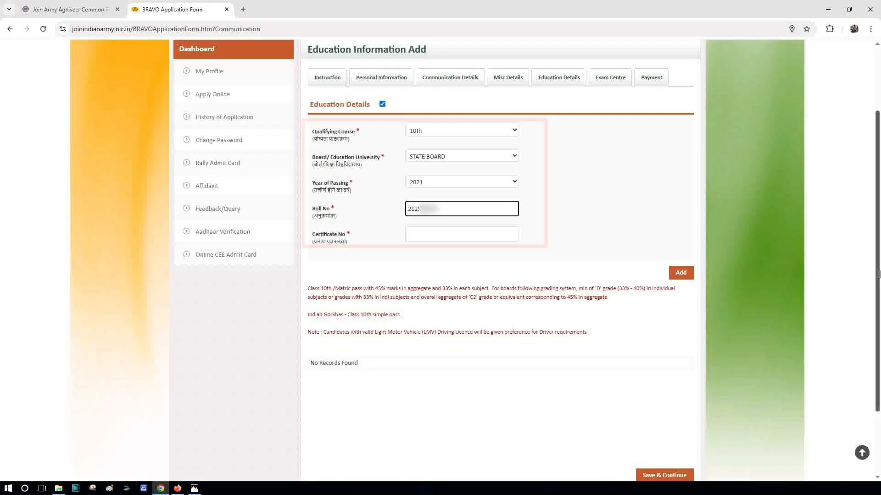
key("Tab")
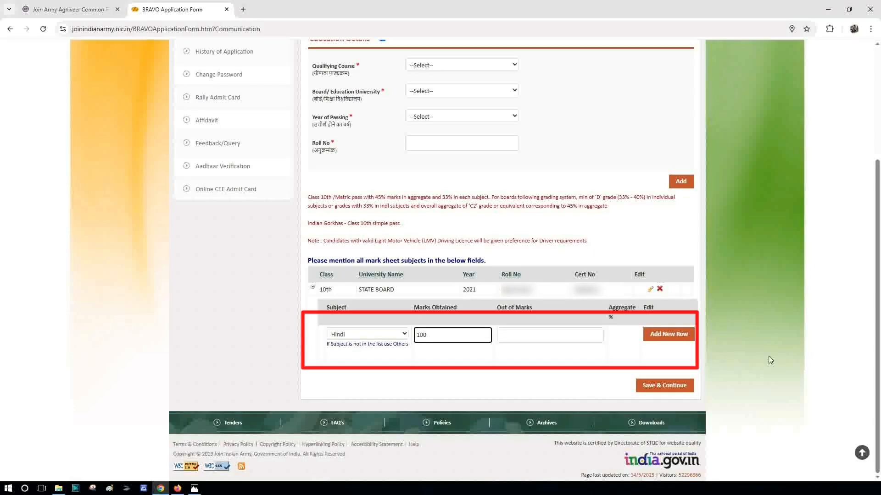
- Set the Hindi marks to 79 out of 100
key("BackSpace")
key("BackSpace")
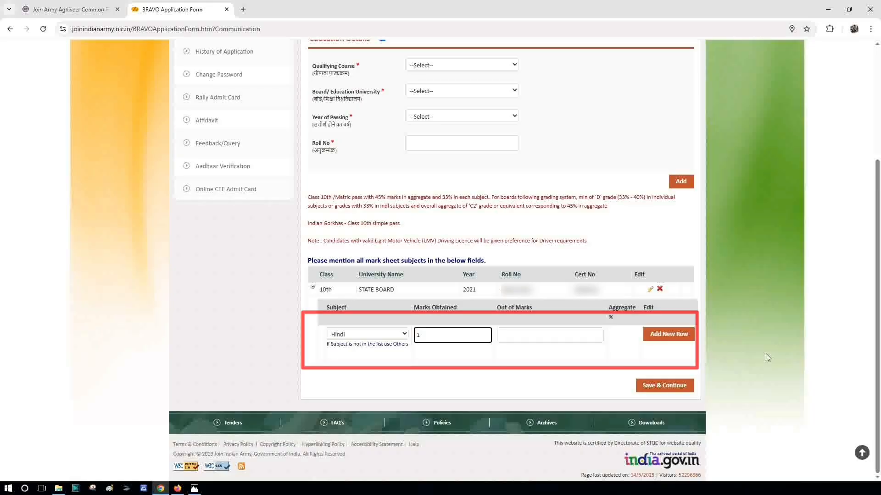
type("79")
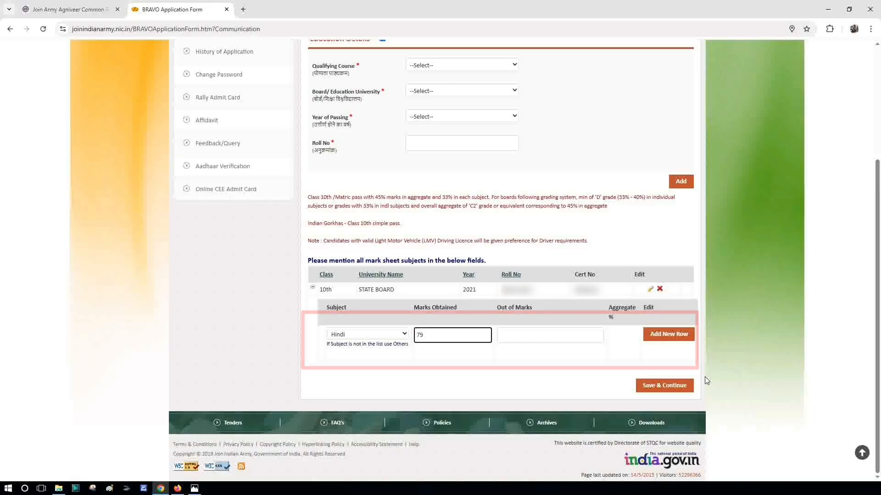
left_click(529, 338)
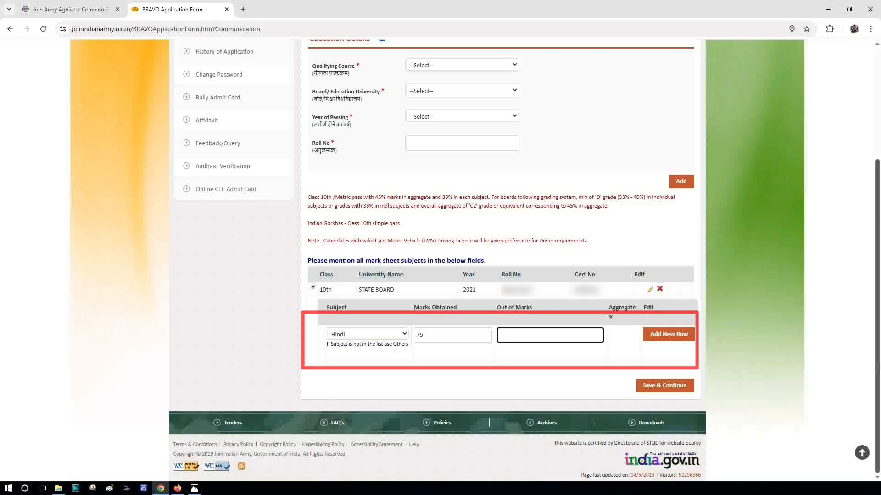
type("100")
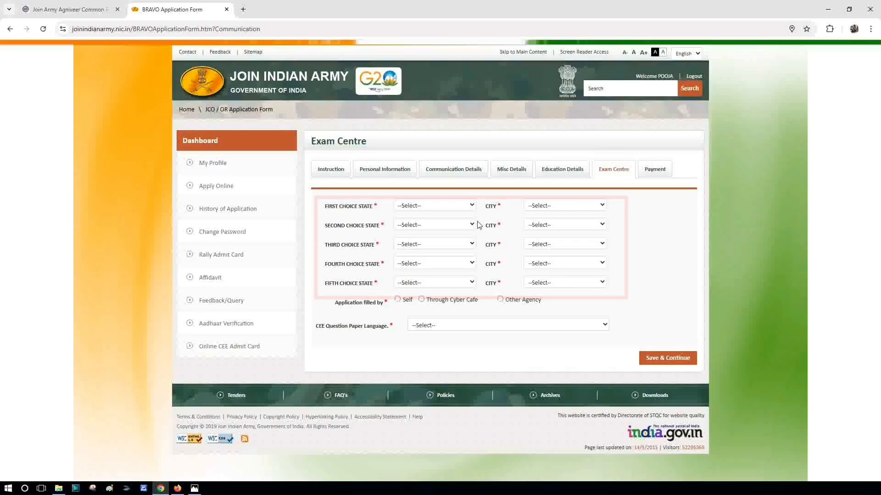
- Choose Uttar Pradesh, Ayodhya/Faizabad as first exam centre, and Hindi as paper language
left_click(434, 206)
left_click(420, 465)
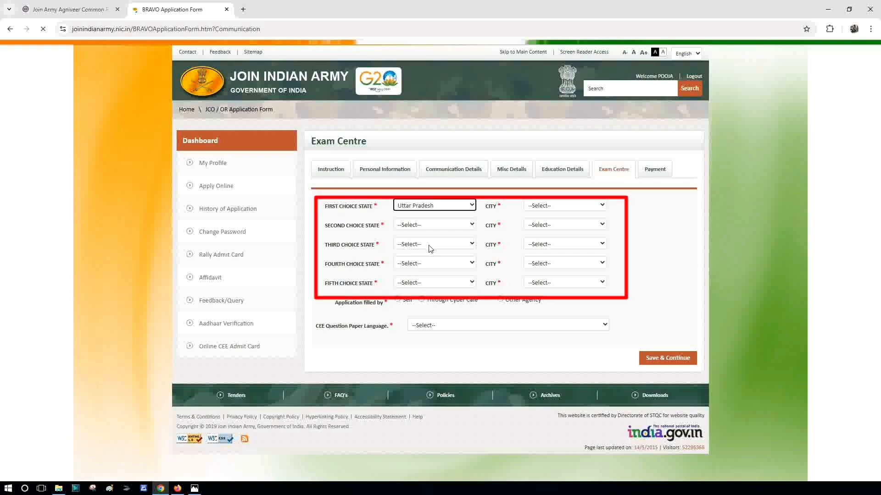
left_click(564, 206)
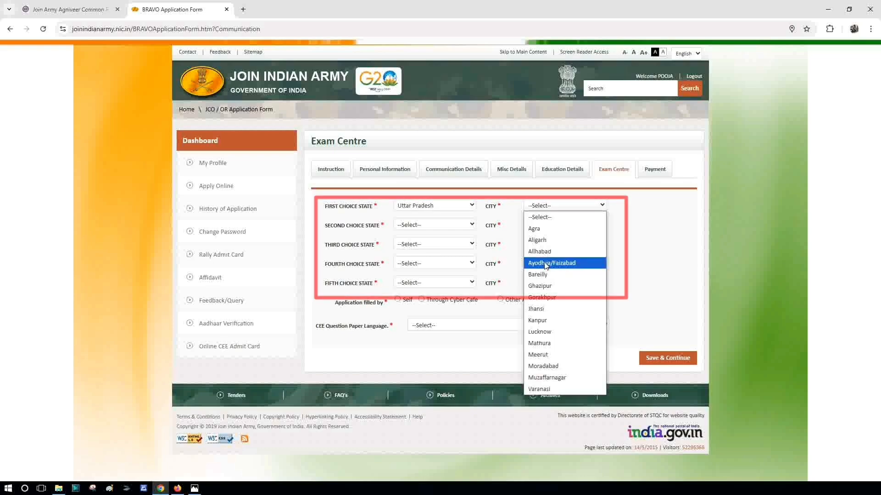
left_click(545, 263)
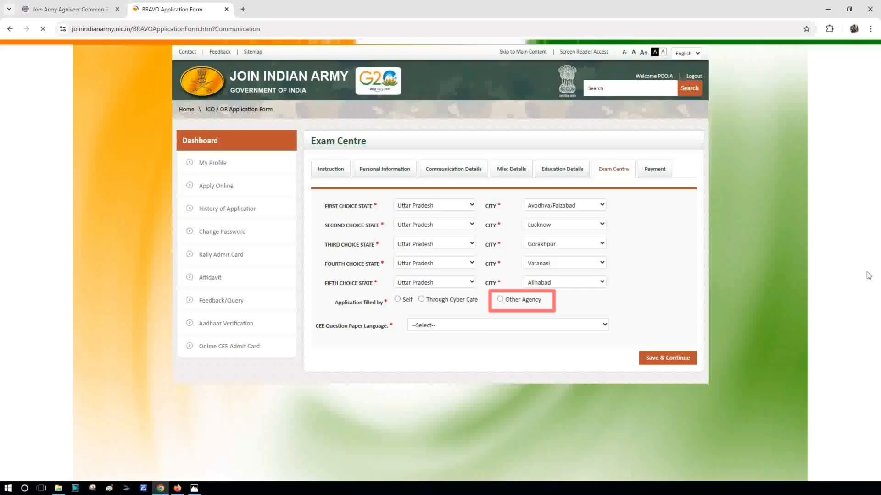
left_click(426, 325)
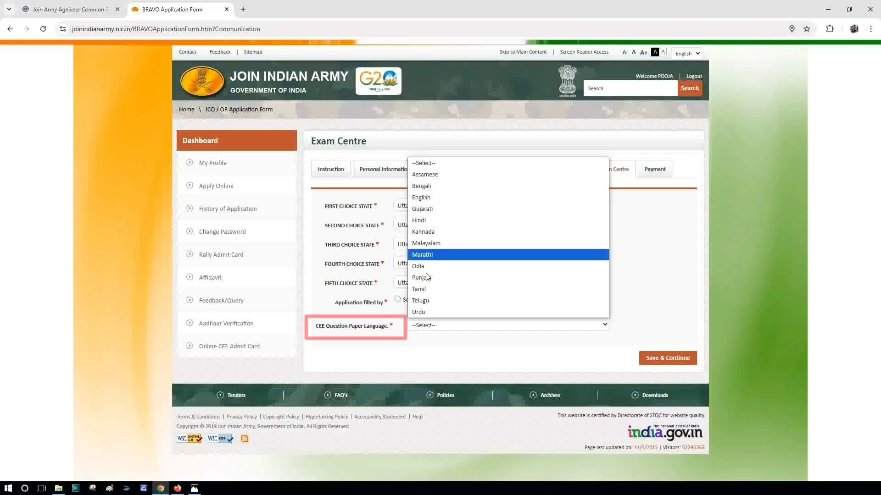
left_click(420, 223)
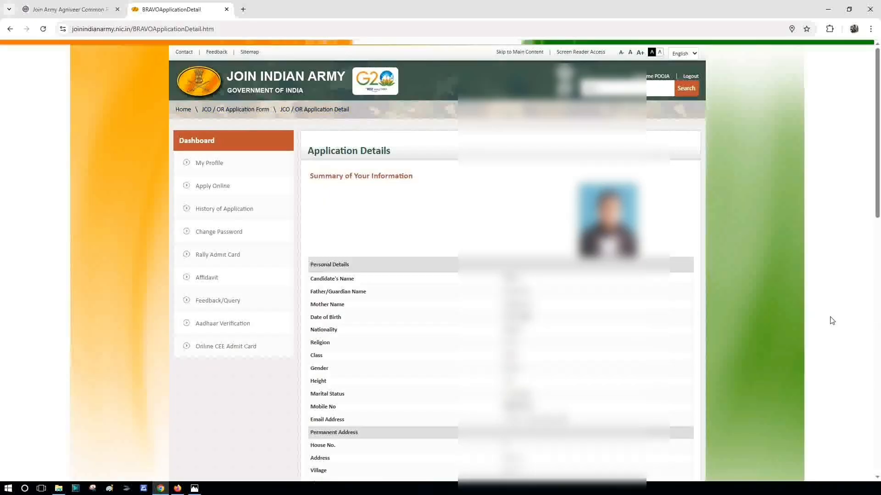
scroll(832, 320, "down", 1)
scroll(832, 320, "down", 3)
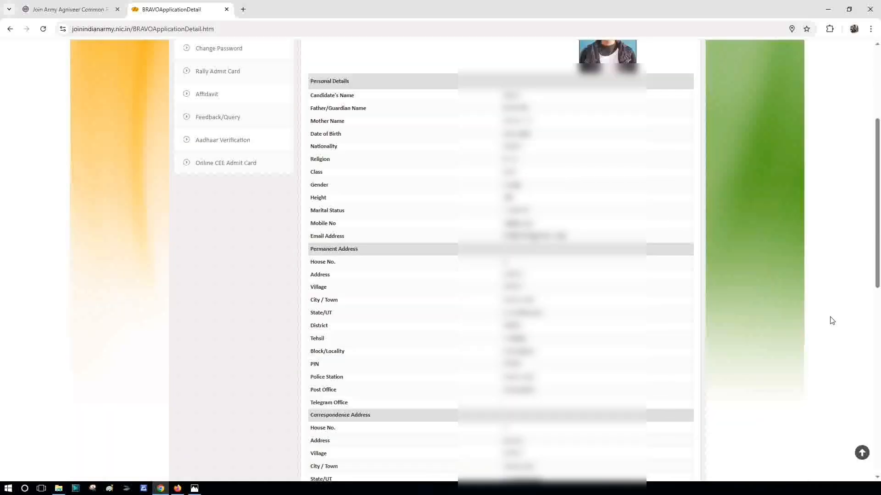
scroll(760, 311, "down", 1)
scroll(761, 311, "down", 3)
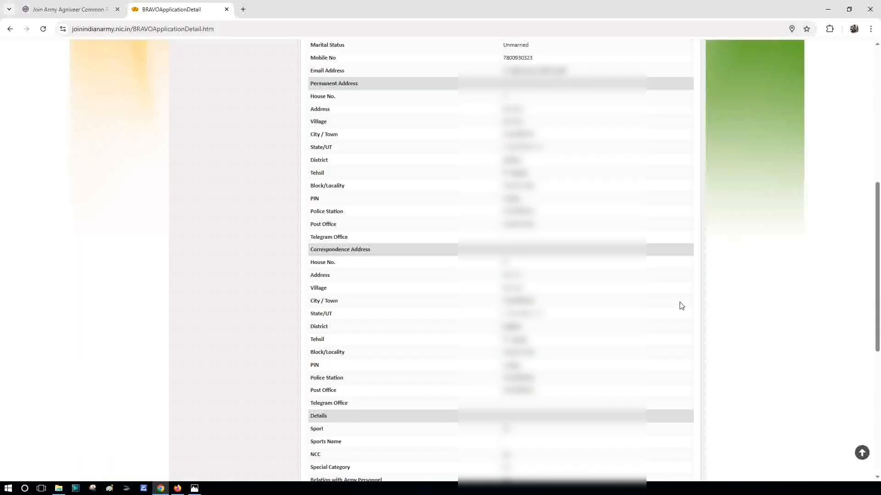
scroll(681, 306, "down", 4)
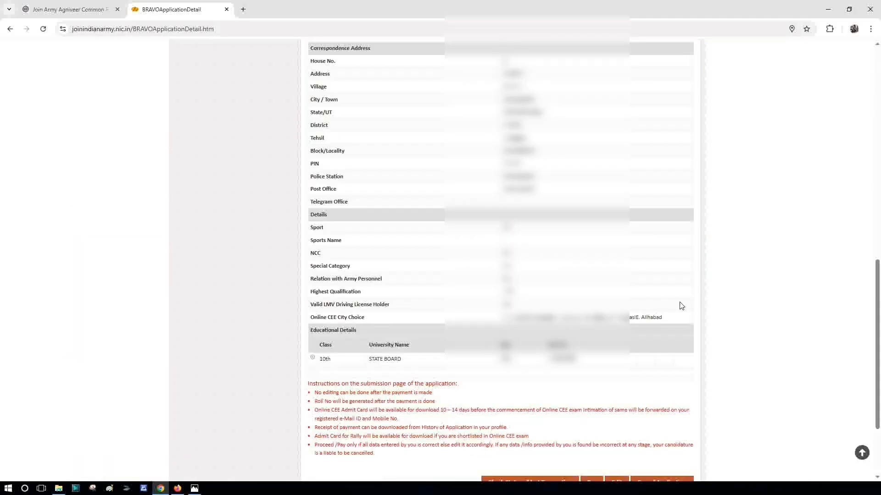
scroll(681, 306, "down", 2)
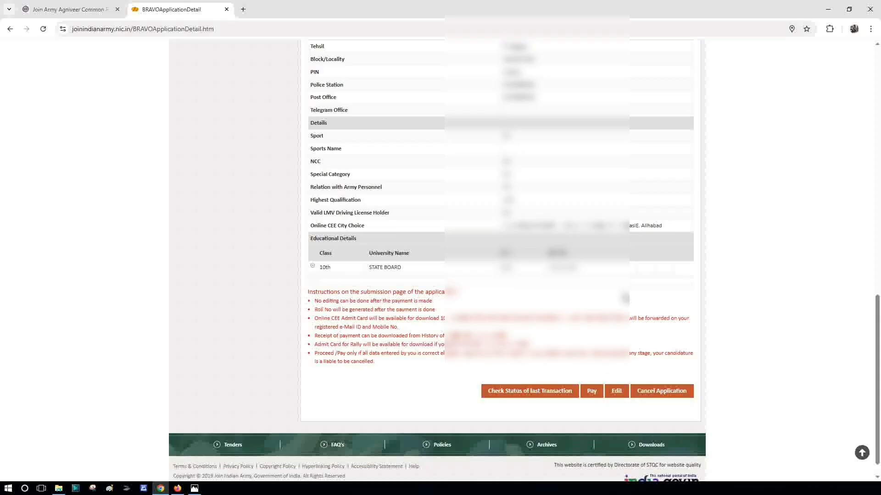
key("alt+Tab")
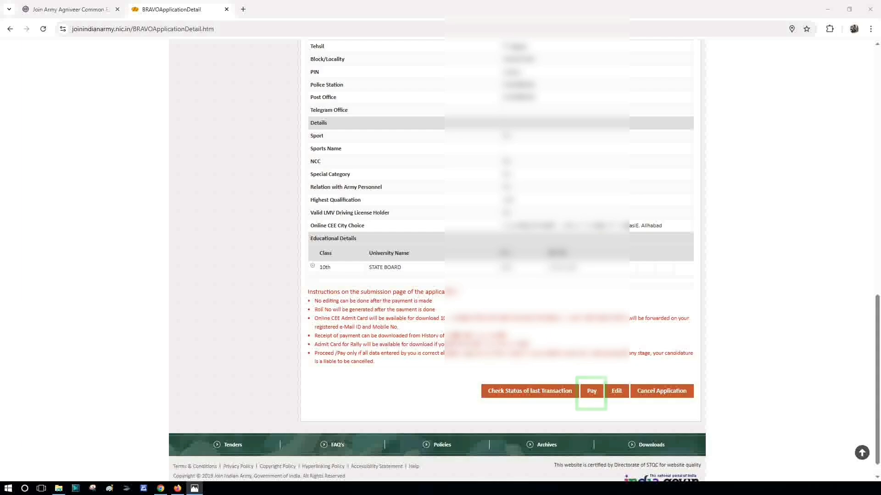
- Proceed with payment for the 23-03-2025 Agniveer GD application and return to its details page
left_click(592, 395)
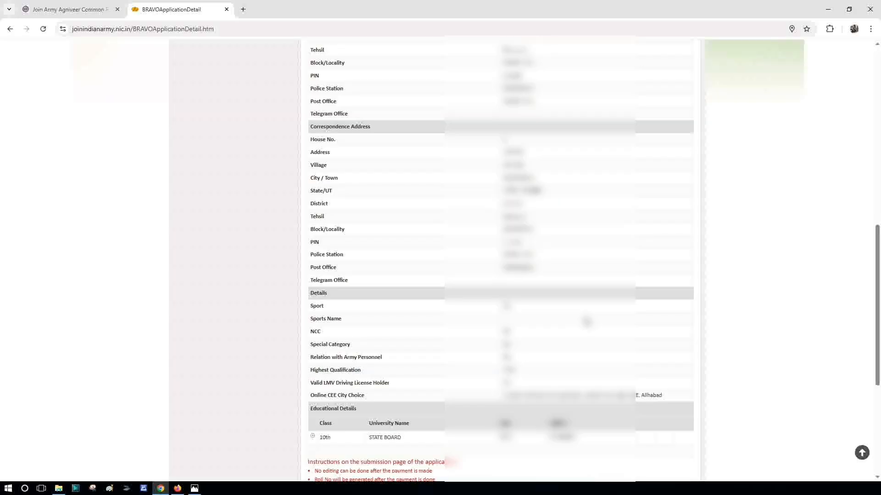
- Save Bravo Application Details_20250323165431.pdf to the Desktop and open it from Chrome's downloads
scroll(587, 322, "down", 5)
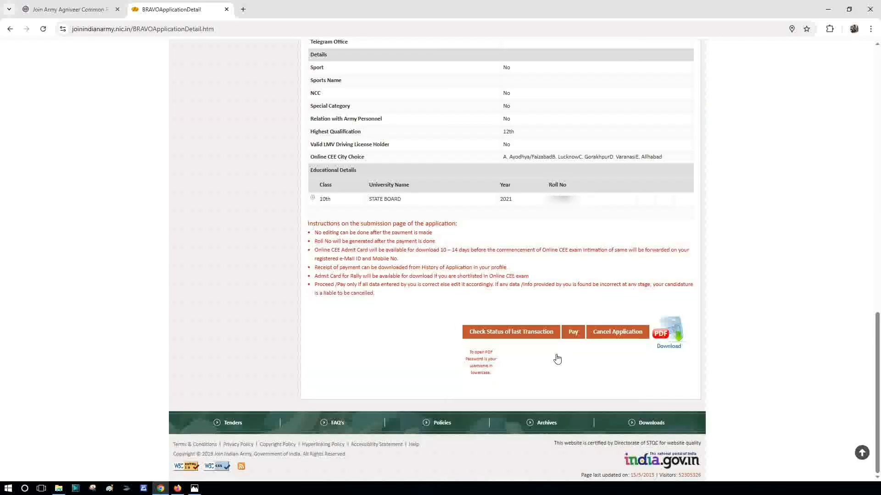
left_click(667, 341)
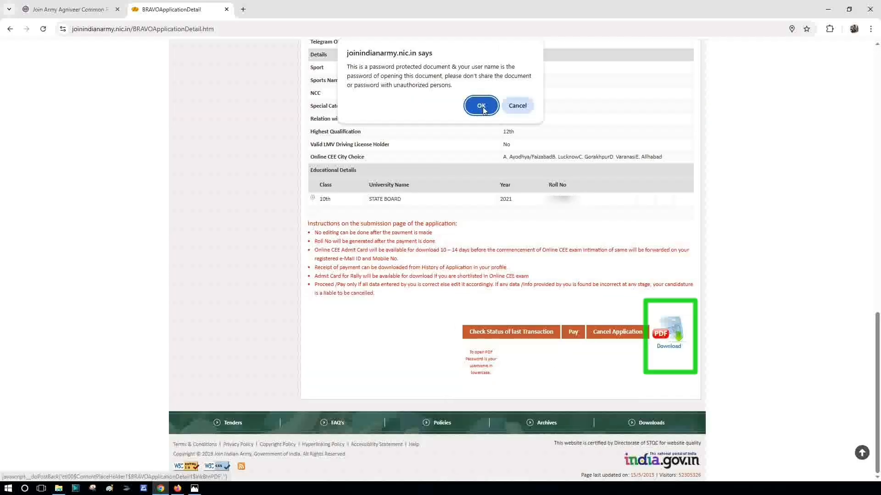
key("Return")
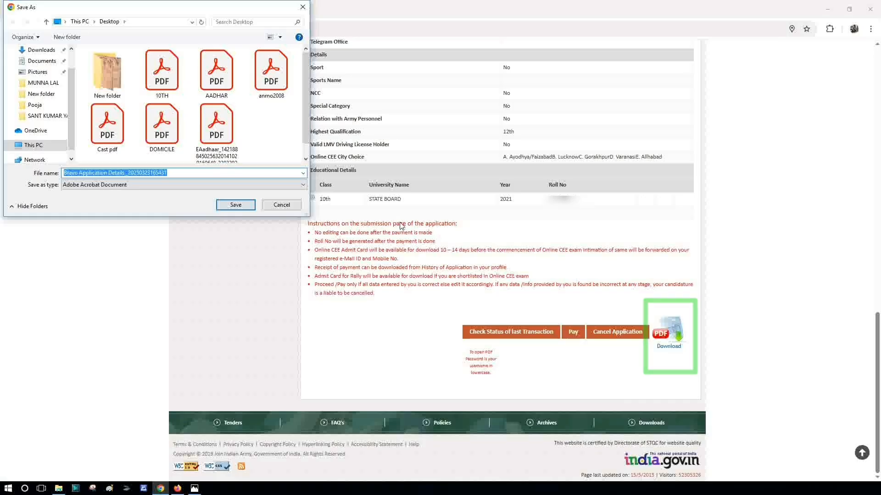
left_click(231, 204)
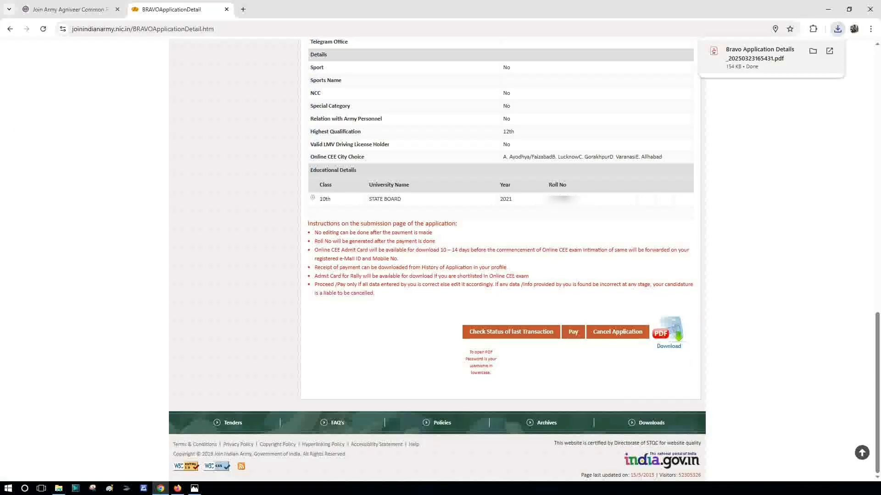
left_click(759, 58)
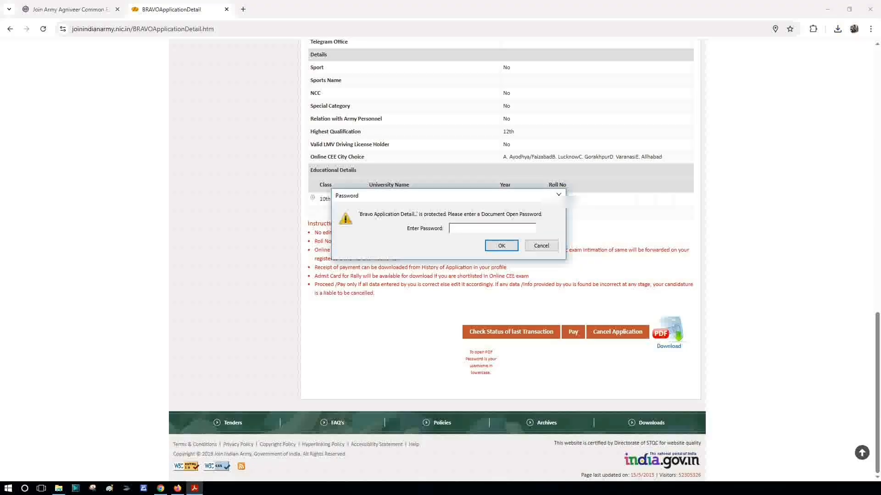
- Enter the document password (lowercase username) in Acrobat's Password dialog to unlock the application PDF
key("alt+Tab")
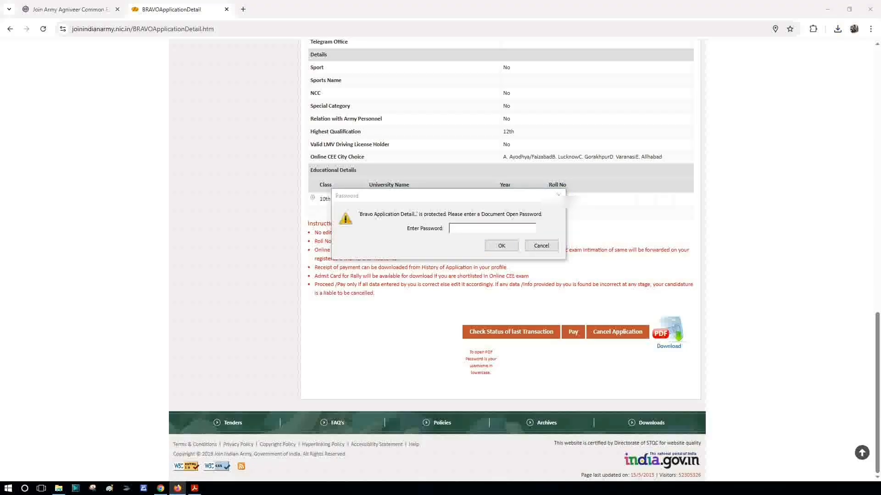
key("alt+Tab")
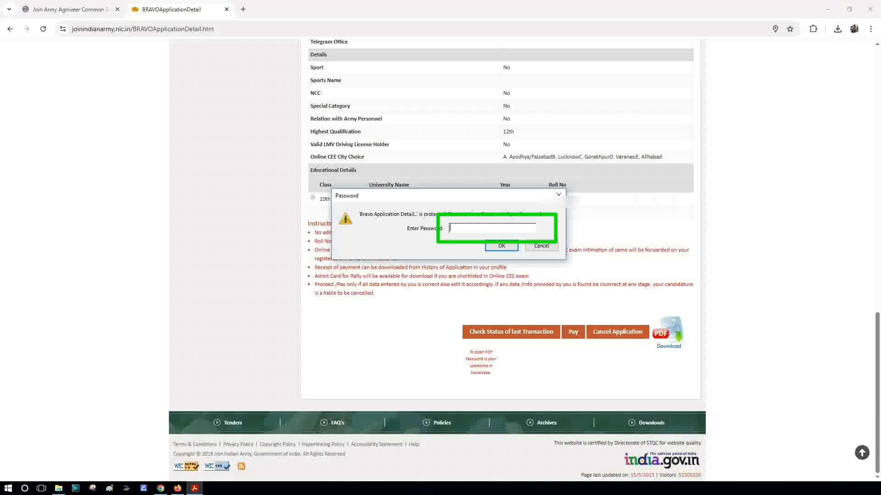
type("**")
key("BackSpace")
key("BackSpace")
type("********************")
key("Return")
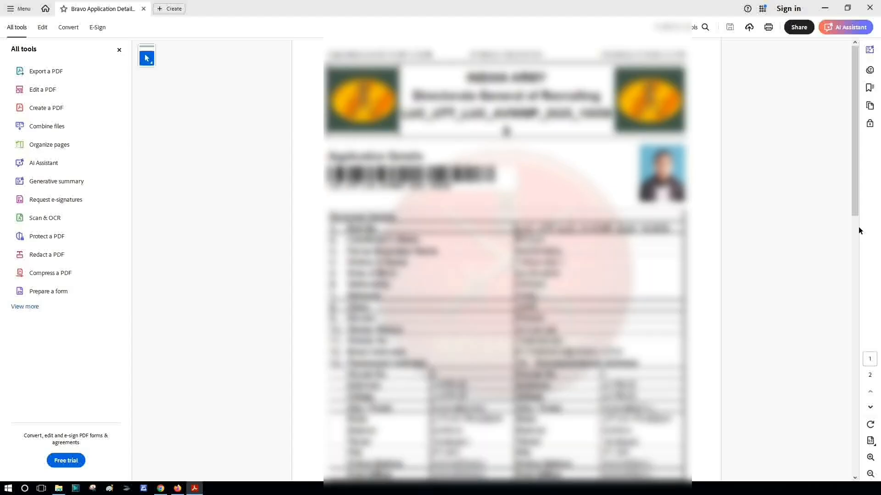
- Scroll through the application PDF down to page 2's remarks and signature
scroll(856, 250, "down", 3)
left_click_drag(855, 250, 860, 474)
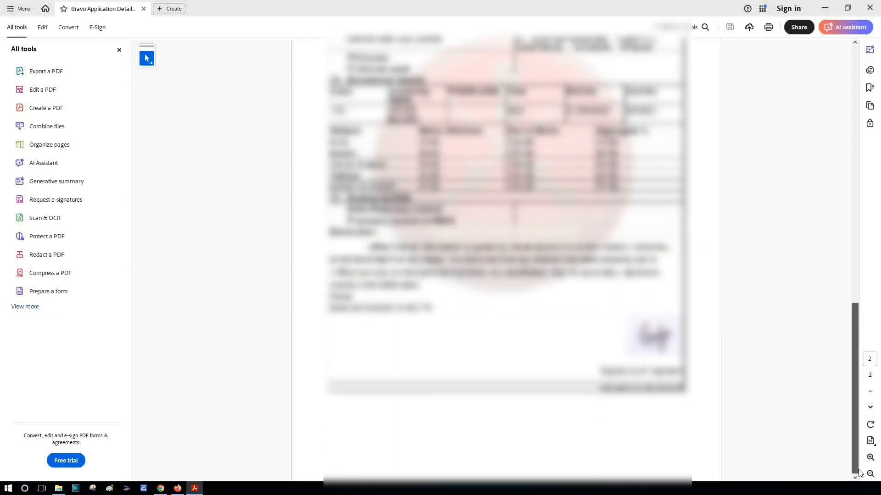